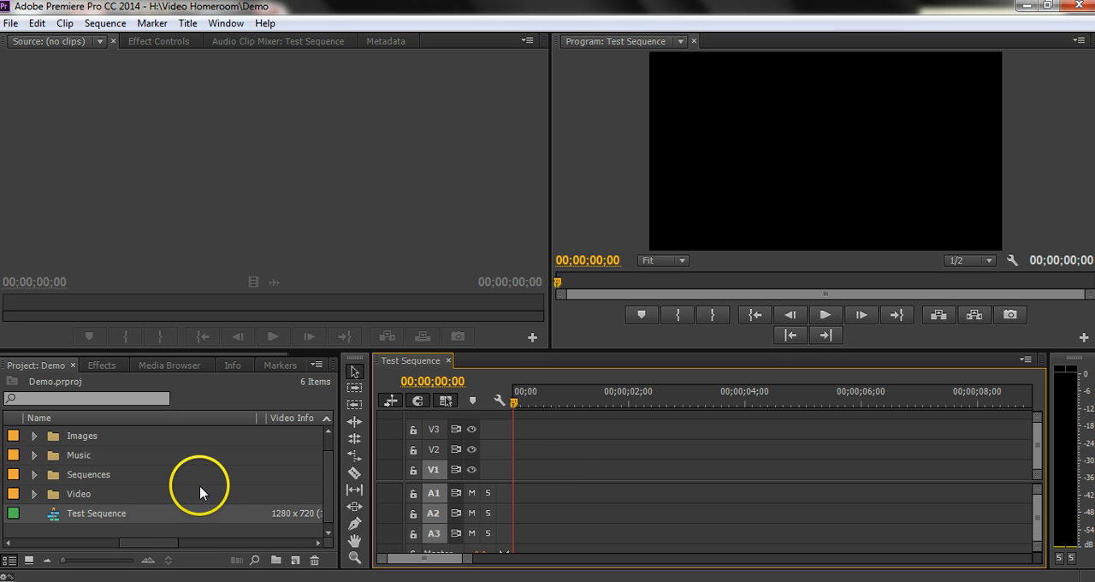
# Open the image wlhs 2012 19.jpg from the Images bin in the Source monitor
pyautogui.click(34, 437)
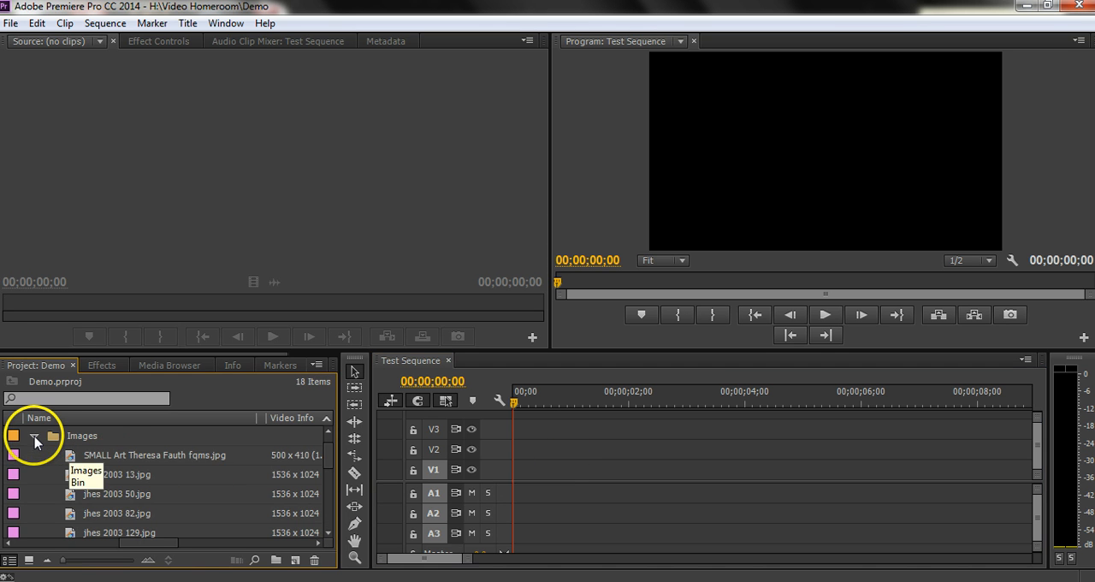
pyautogui.moveTo(328, 438); pyautogui.dragTo(328, 486)
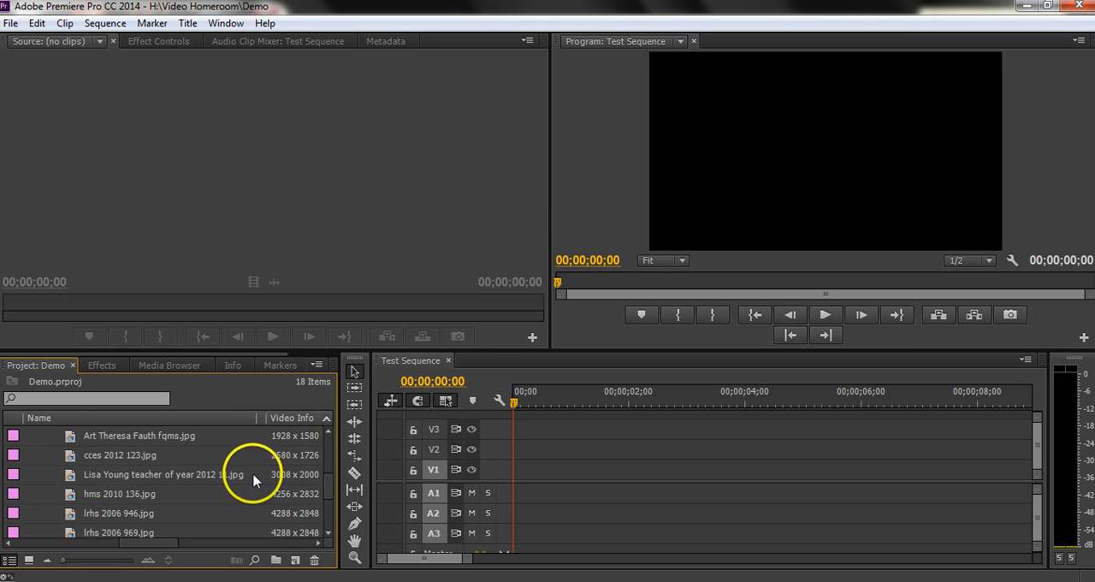
pyautogui.moveTo(332, 488)
pyautogui.mouseDown()
pyautogui.moveTo(332, 512)
pyautogui.moveTo(332, 481)
pyautogui.moveTo(329, 498)
pyautogui.mouseUp()
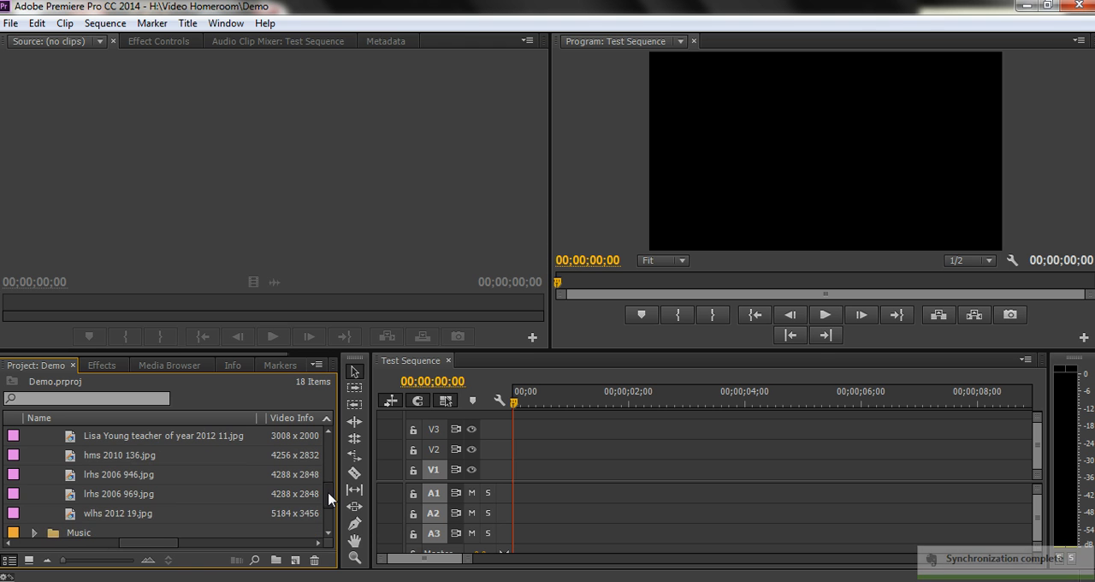
pyautogui.click(71, 516)
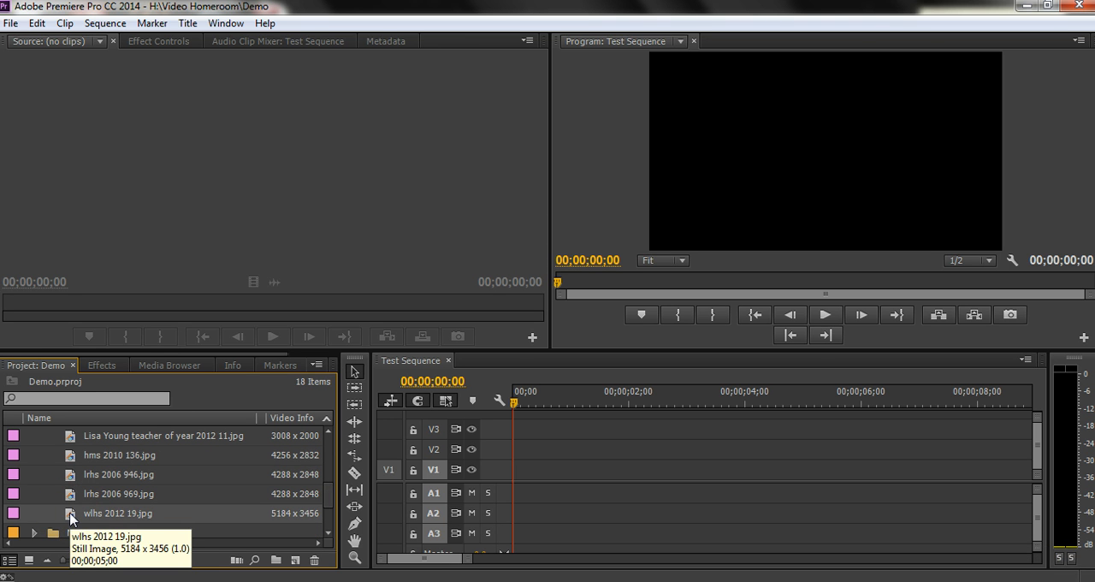
pyautogui.doubleClick(71, 516)
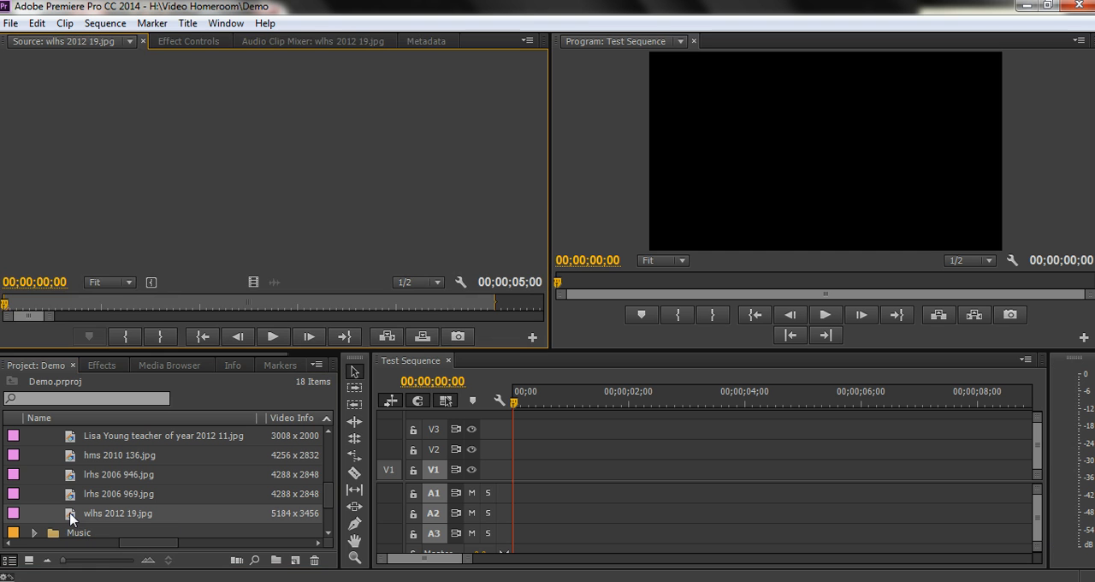
# Set the image's In point at 00;00;01;11 and overwrite it onto V1 at the start of Test Sequence
pyautogui.click(138, 304)
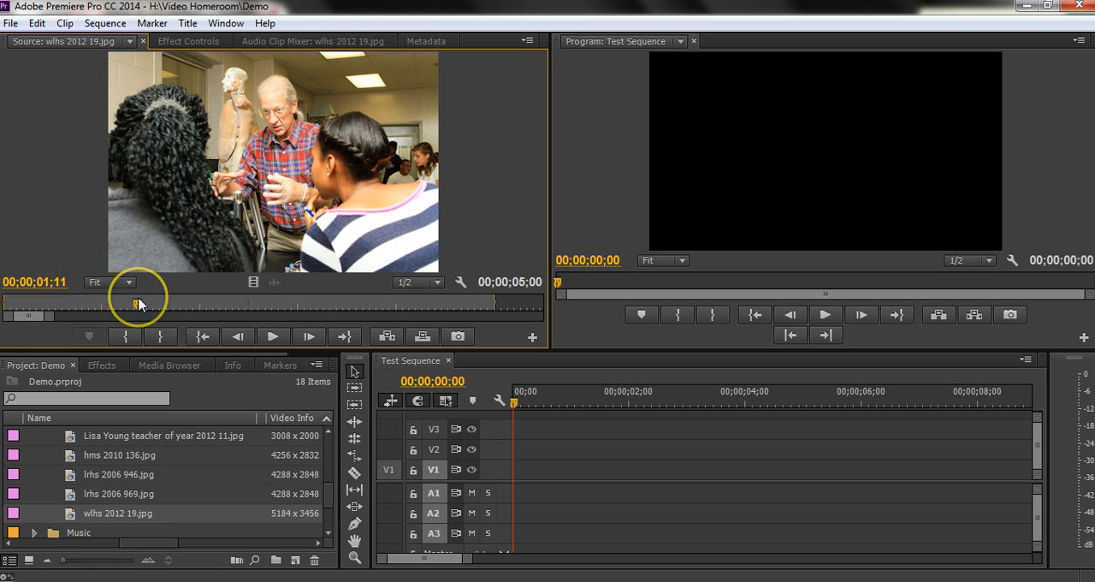
pyautogui.press('i')
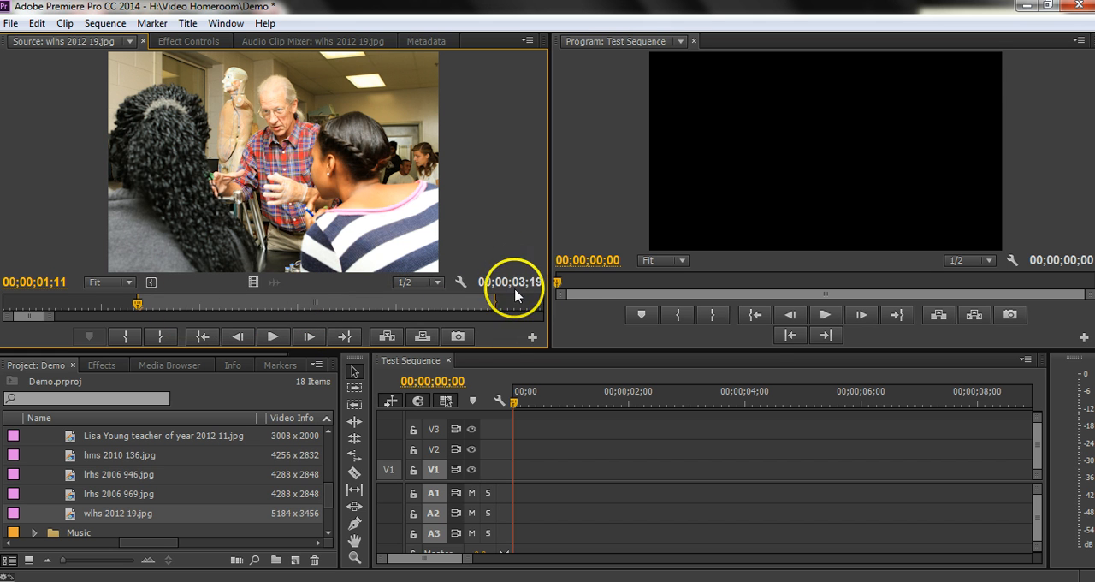
pyautogui.click(422, 337)
pyautogui.click(591, 392)
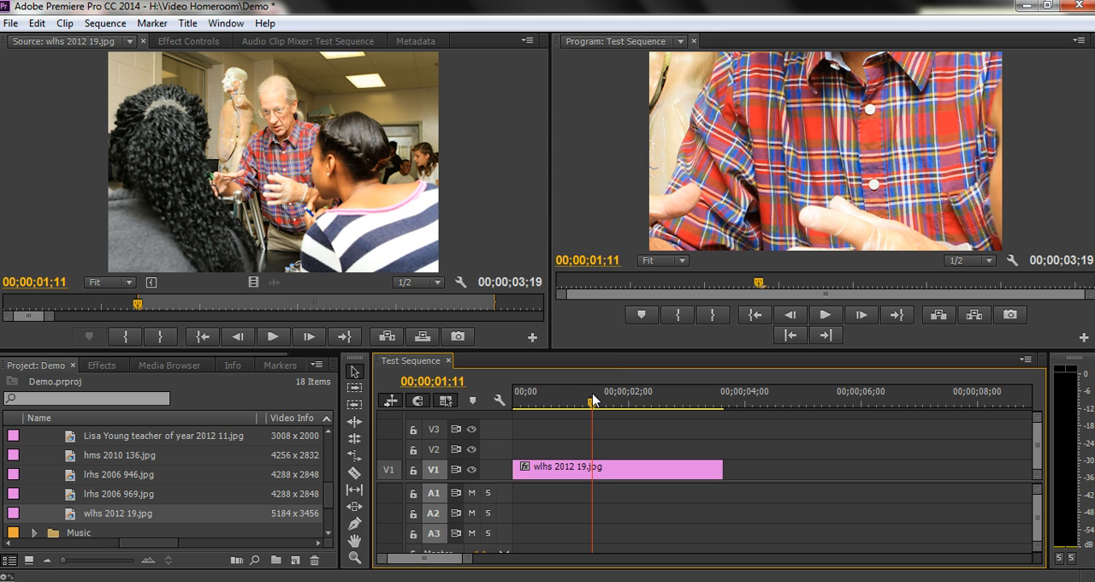
# Reduce the Motion scale of the wlhs 2012 19.jpg clip until the whole group in the photo is in frame
pyautogui.click(621, 475)
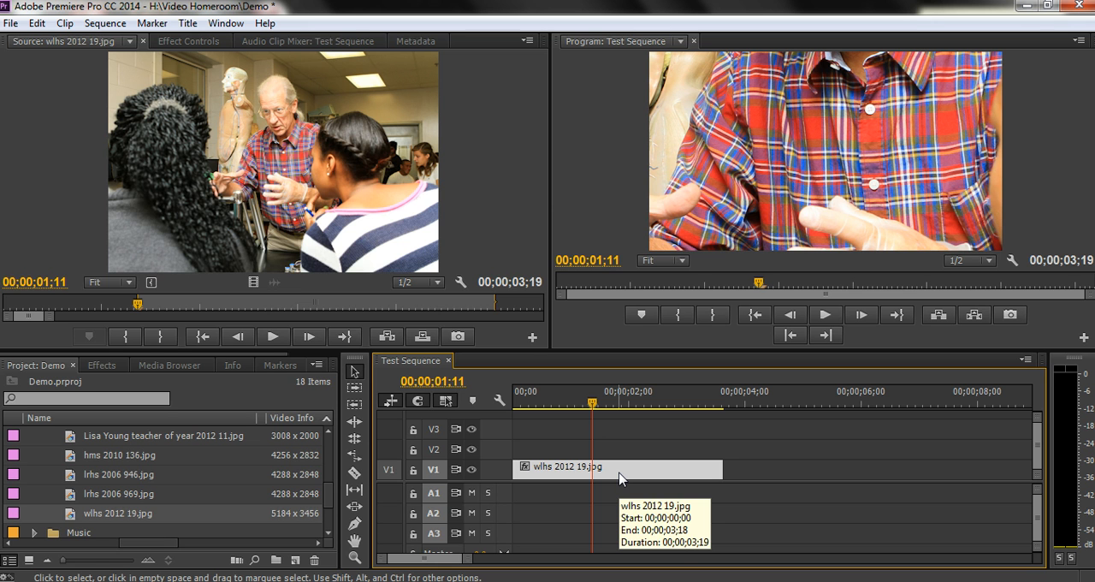
pyautogui.click(180, 39)
pyautogui.click(11, 108)
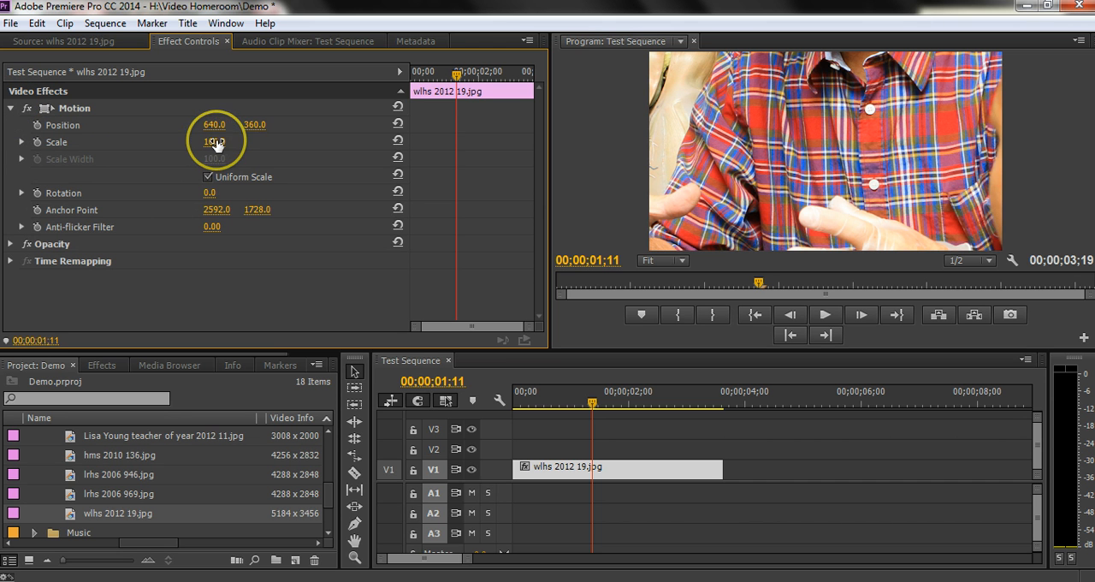
pyautogui.moveTo(214, 144); pyautogui.dragTo(161, 149)
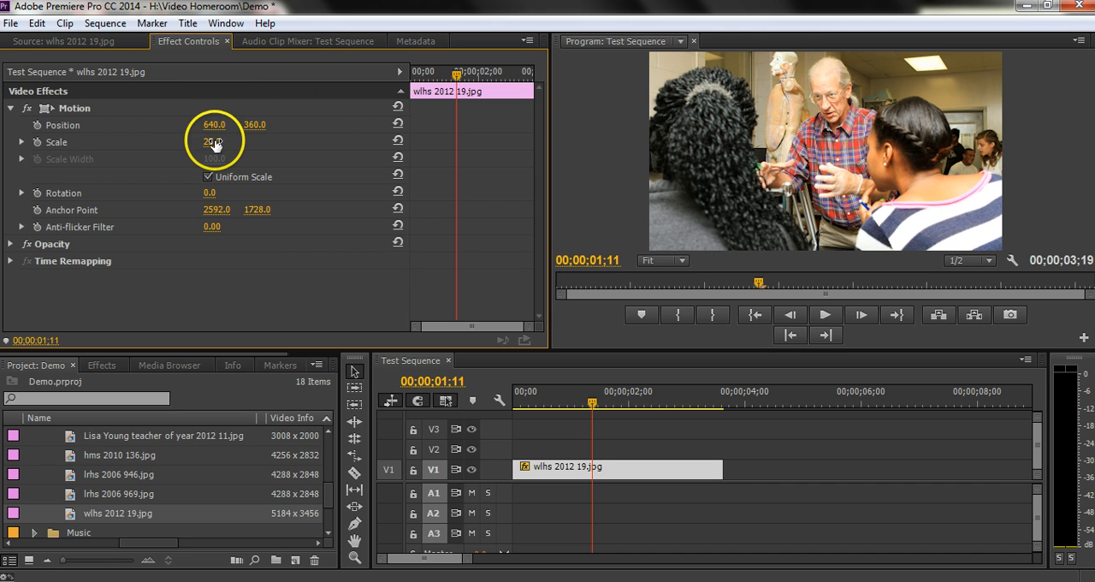
# Set the wlhs 2012 19.jpg clip's scale to 65 and its position to 951, 1018
pyautogui.moveTo(210, 146); pyautogui.dragTo(638, 81)
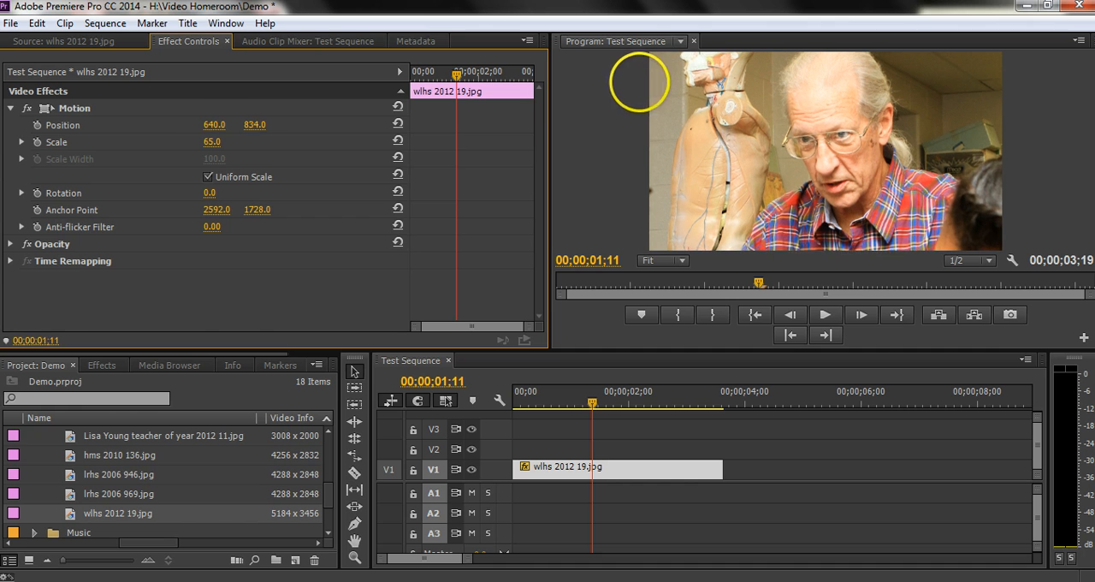
pyautogui.moveTo(206, 124); pyautogui.dragTo(261, 126)
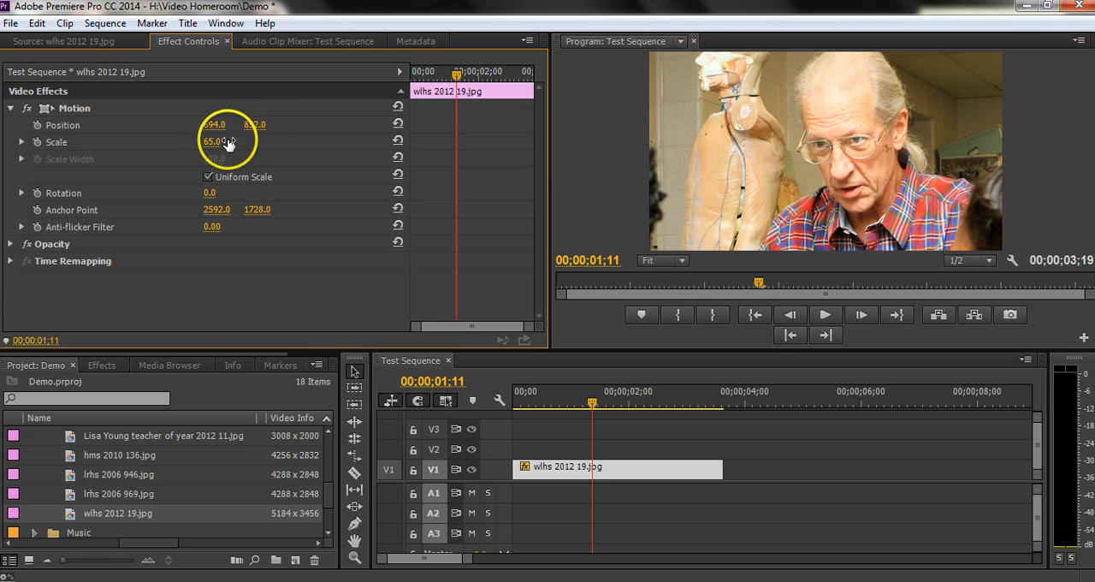
pyautogui.moveTo(249, 129); pyautogui.dragTo(379, 110)
pyautogui.moveTo(207, 128); pyautogui.dragTo(416, 126)
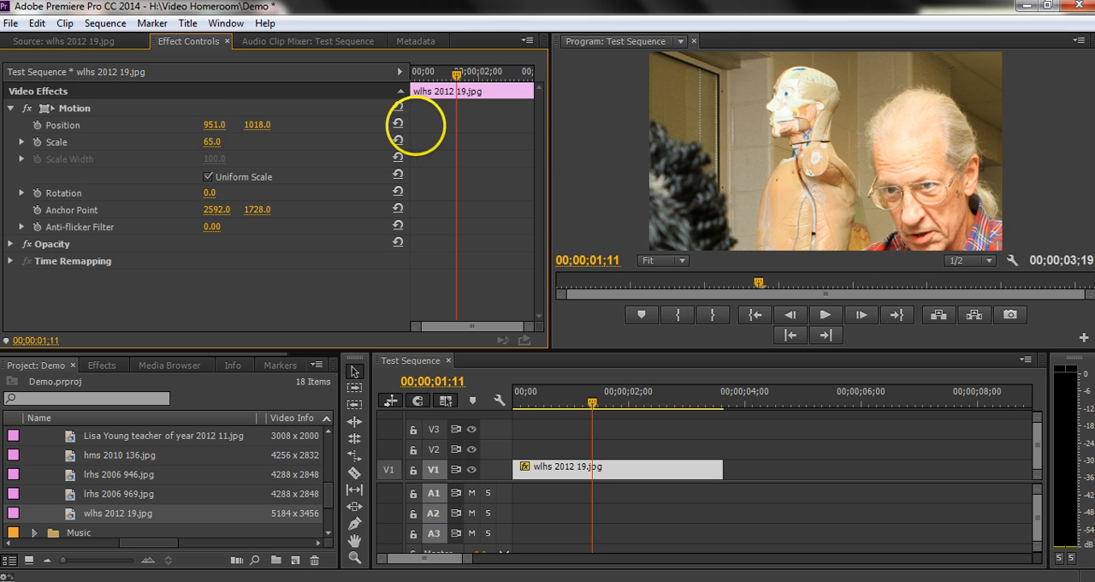
# Enlarge the wlhs 2012 19.jpg clip to scale 105 and position it at 1294, 1596 to frame the anatomical model's head
pyautogui.moveTo(214, 141); pyautogui.dragTo(727, 147)
pyautogui.click(794, 242)
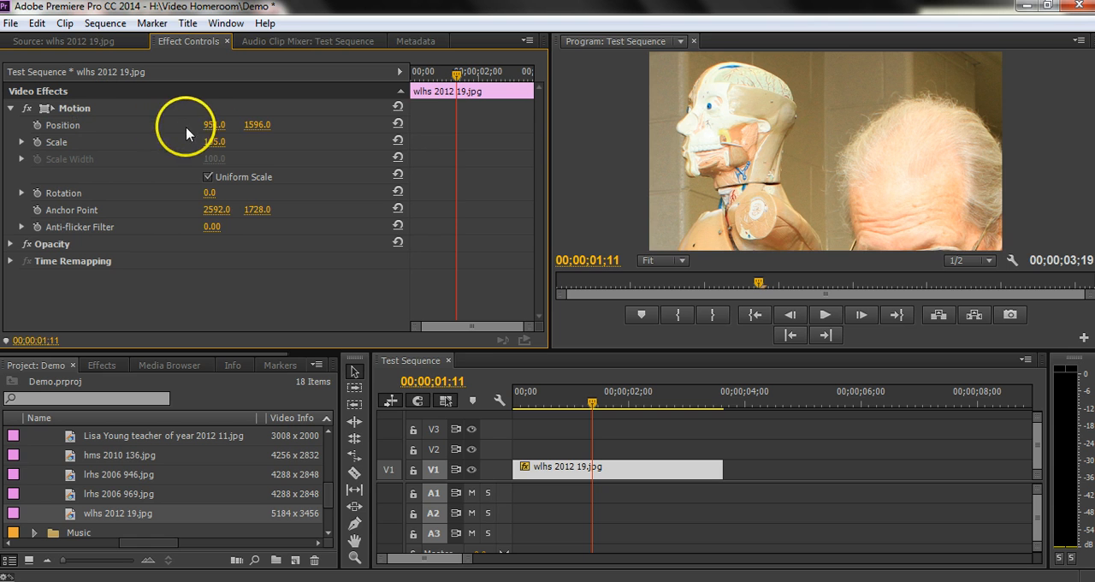
pyautogui.moveTo(215, 124); pyautogui.dragTo(455, 137)
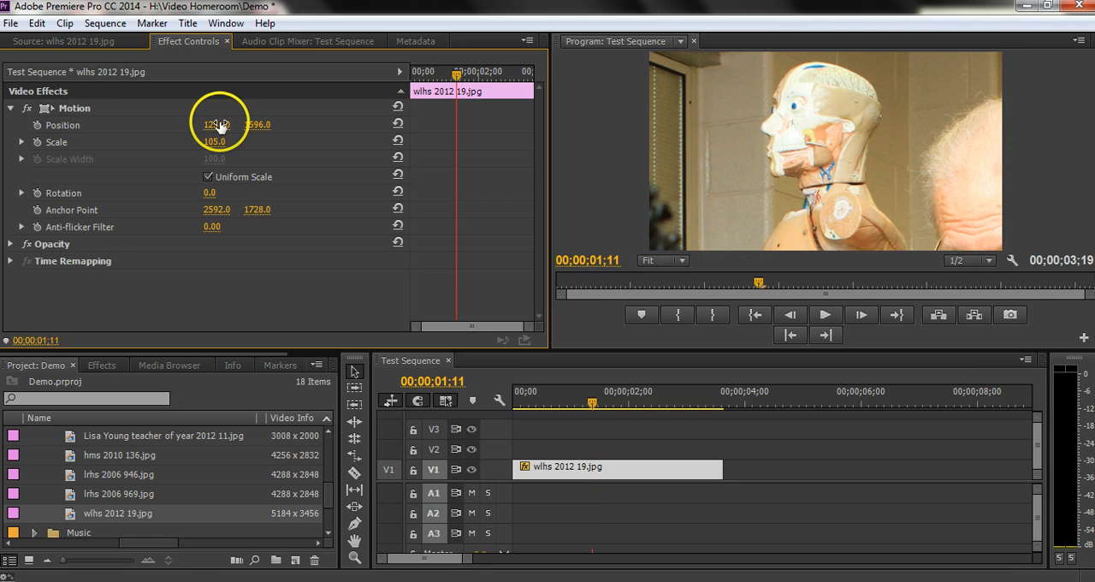
pyautogui.moveTo(233, 124); pyautogui.dragTo(220, 124)
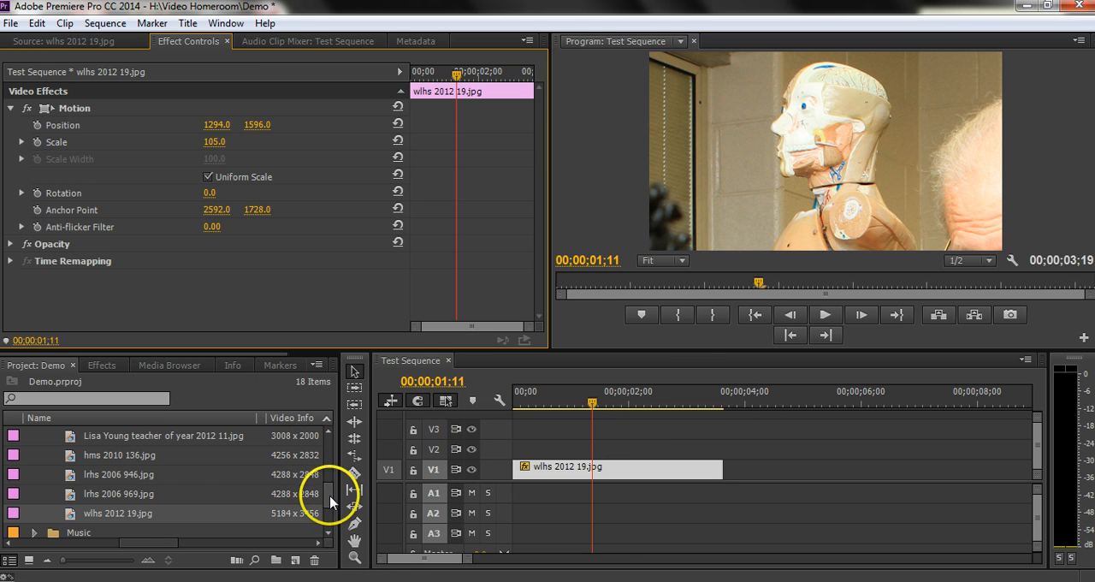
# Open the 500 x 410 SMALL Art image from the Images bin in the Source monitor and set its In point at 00;00;01;01
pyautogui.moveTo(330, 502); pyautogui.dragTo(327, 456)
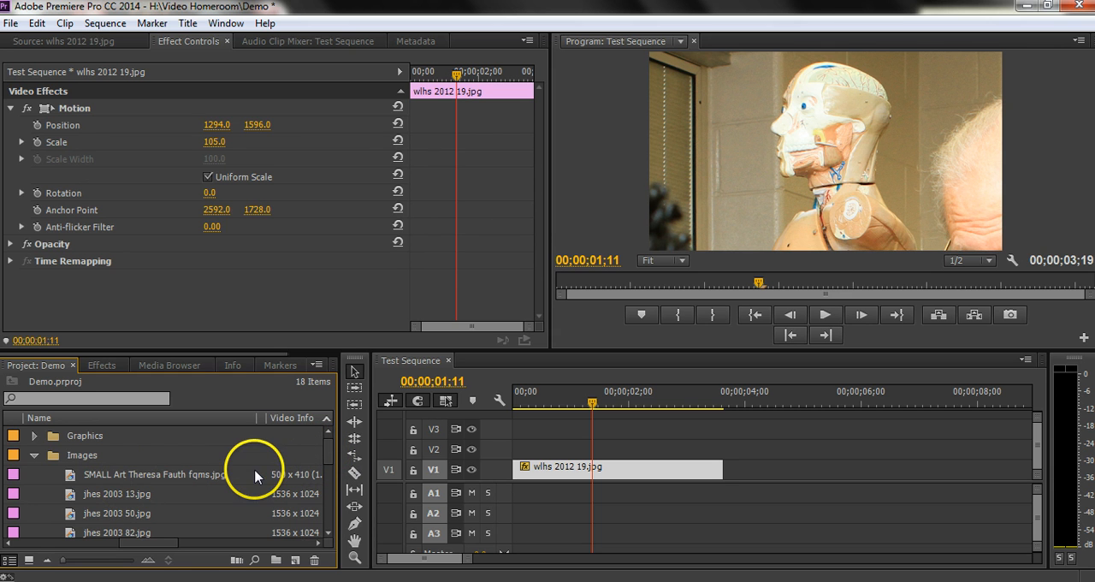
pyautogui.click(72, 477)
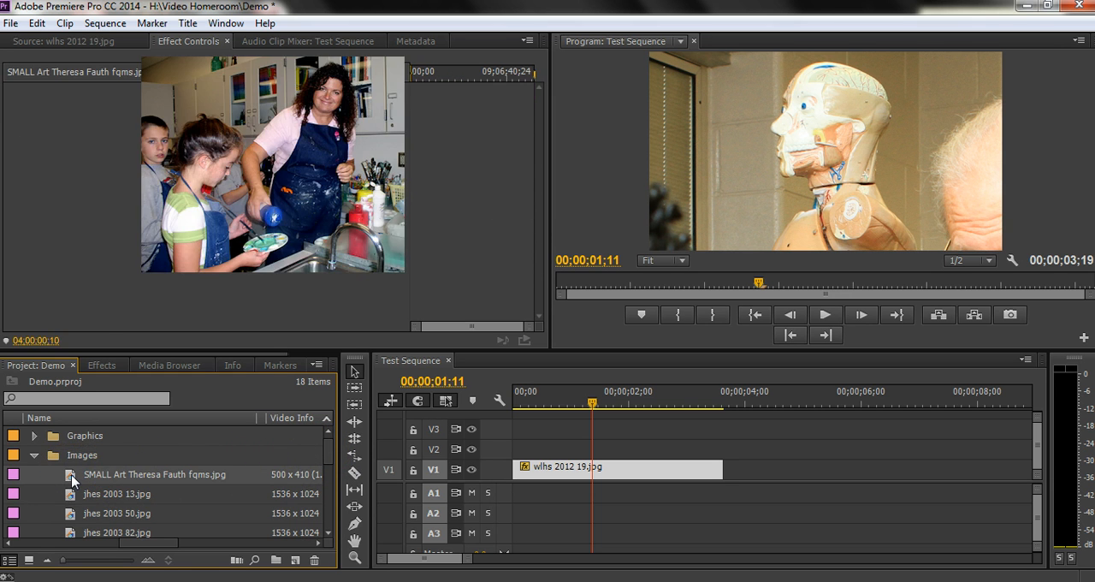
pyautogui.doubleClick(71, 478)
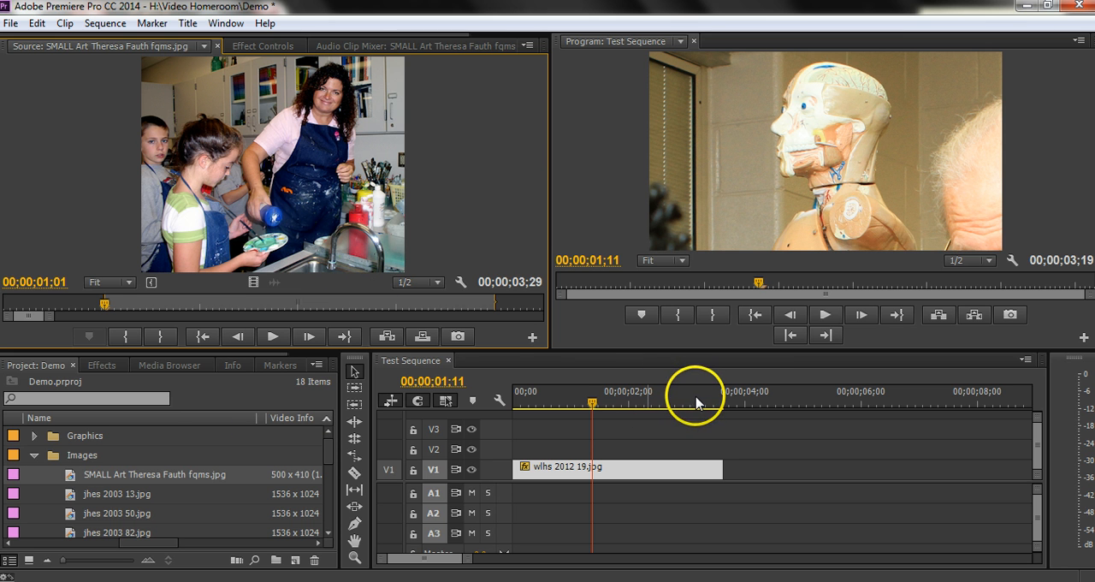
# Overwrite the SMALL Art image onto V1 directly after the wlhs 2012 19.jpg clip
pyautogui.click(732, 398)
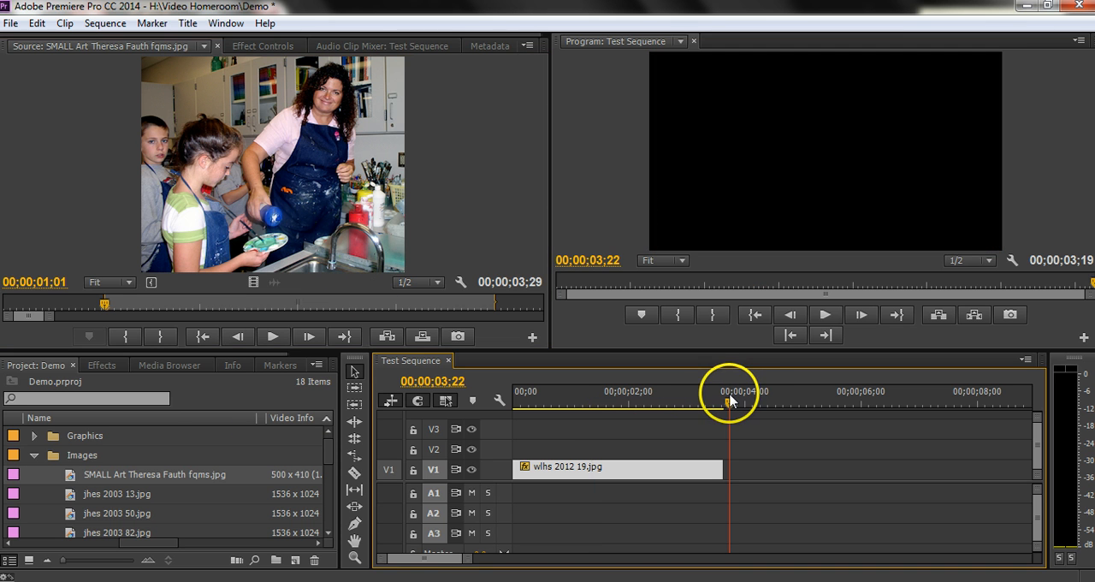
pyautogui.click(788, 335)
pyautogui.click(421, 343)
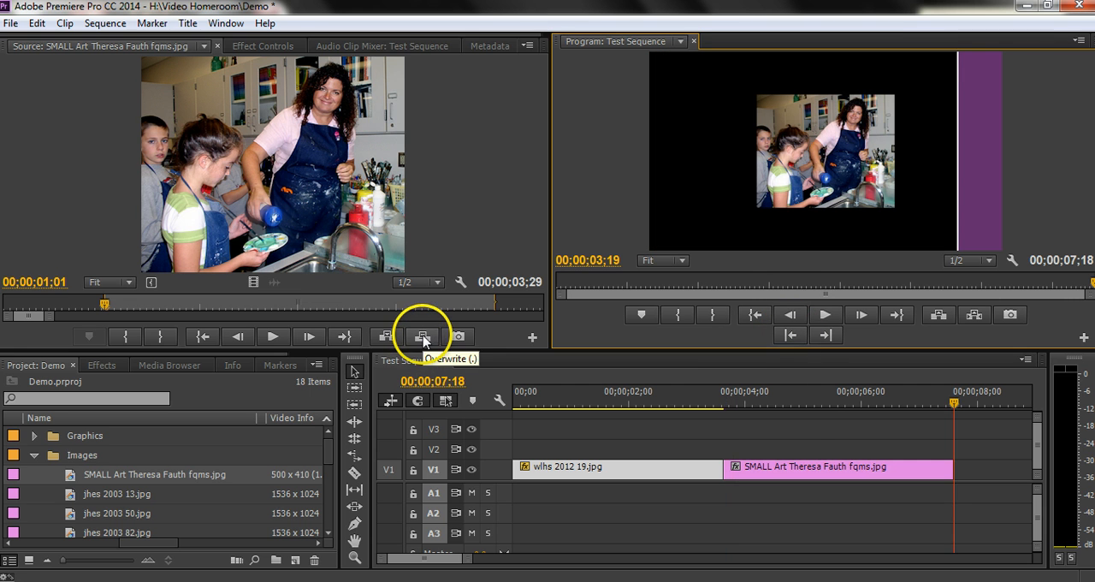
# Enlarge the SMALL Art clip to a Motion scale of 258 and set its vertical position to 518
pyautogui.click(810, 397)
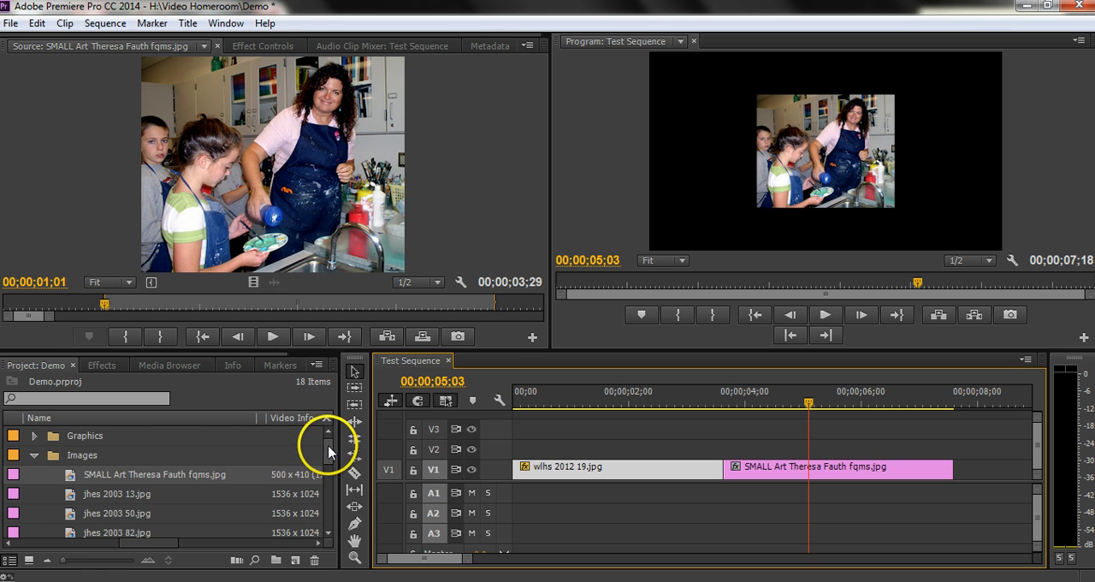
pyautogui.moveTo(329, 451); pyautogui.dragTo(329, 516)
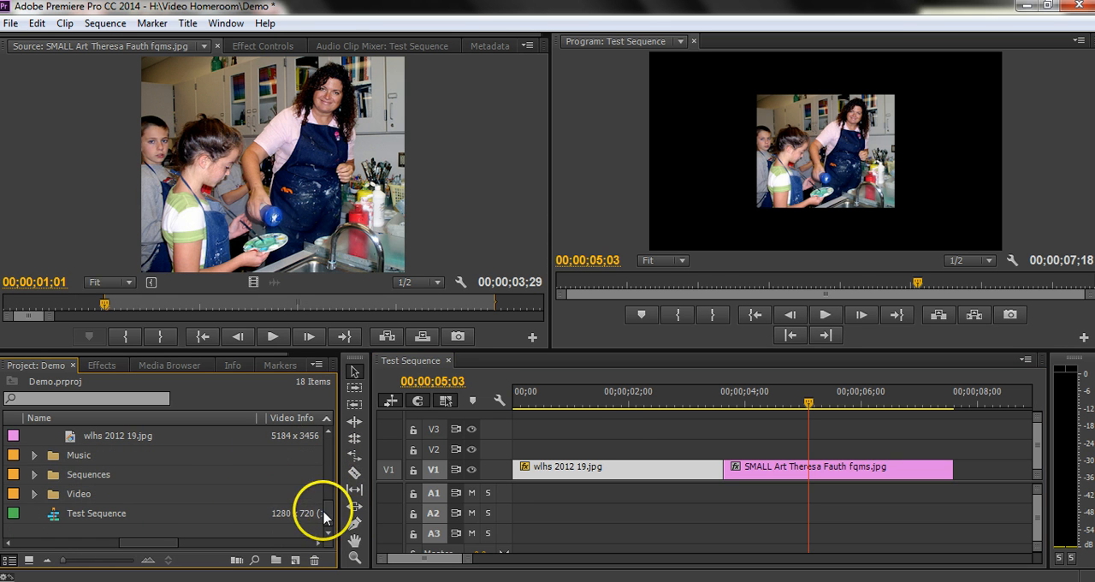
pyautogui.click(800, 467)
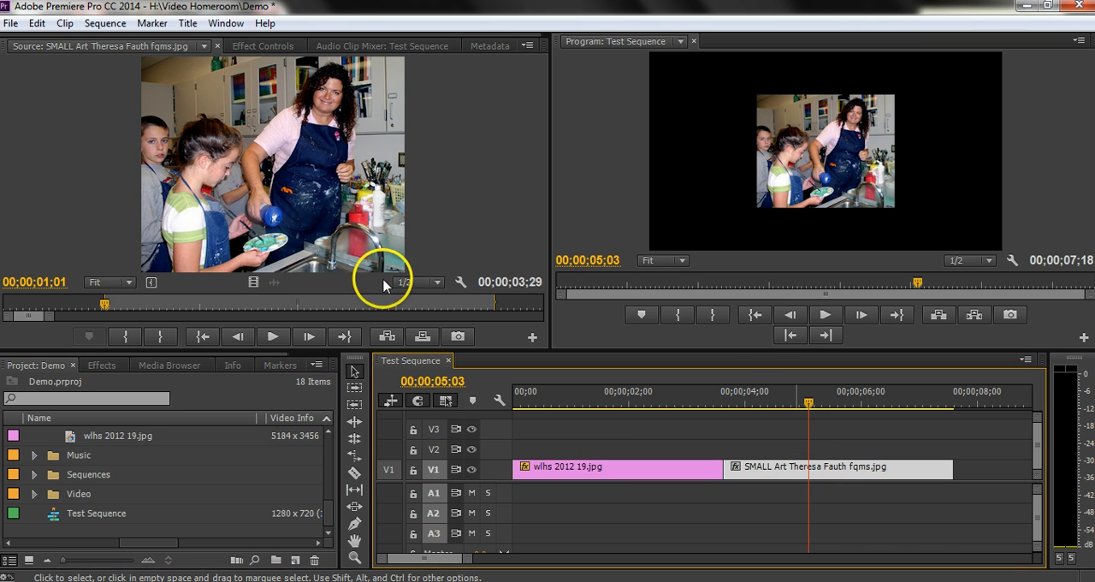
pyautogui.click(257, 45)
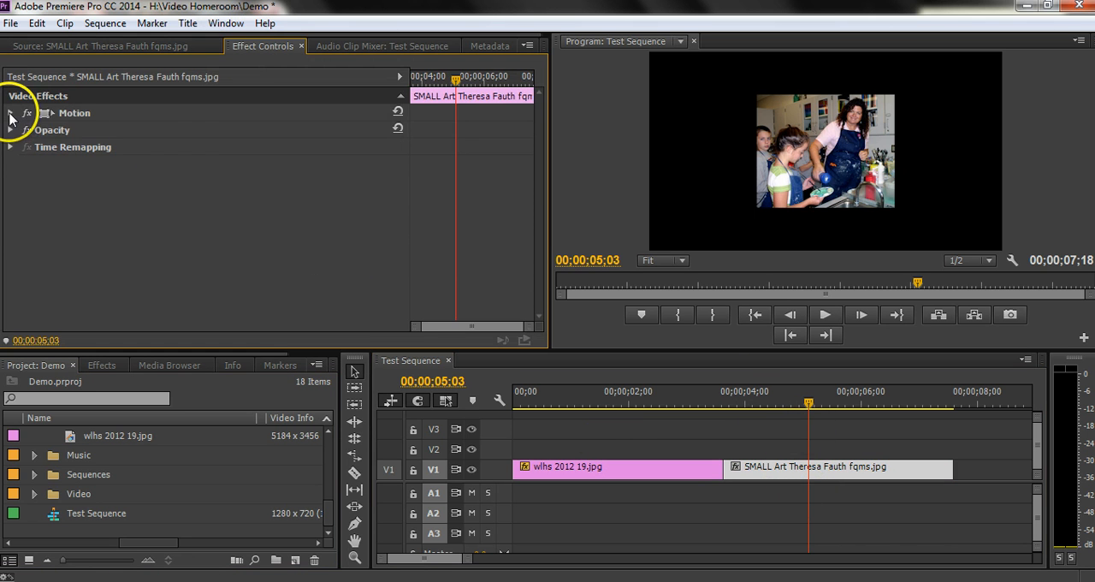
pyautogui.click(10, 113)
pyautogui.moveTo(206, 145); pyautogui.dragTo(776, 129)
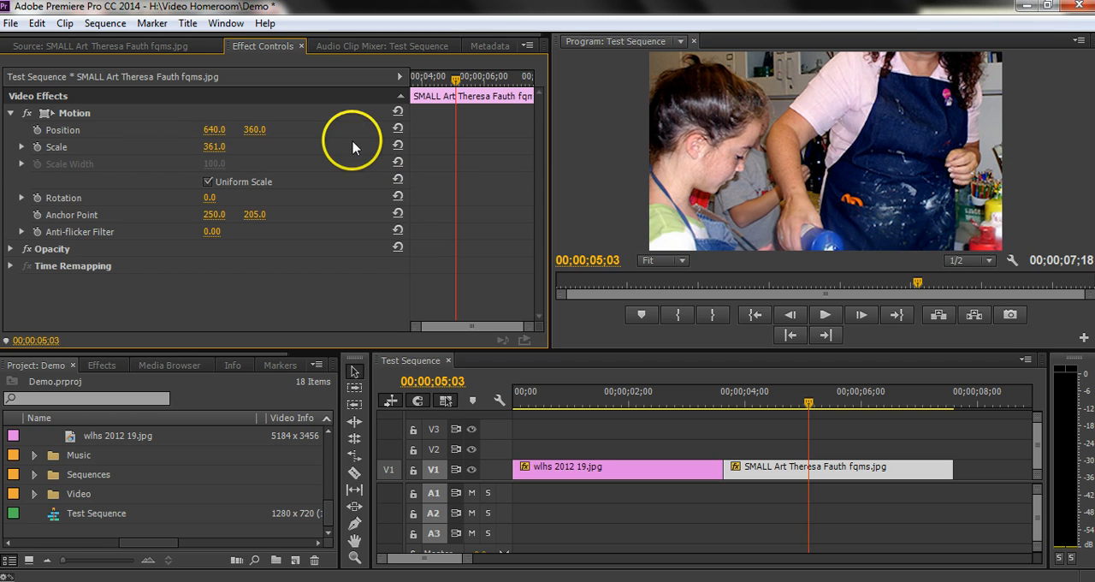
pyautogui.moveTo(199, 147); pyautogui.dragTo(133, 168)
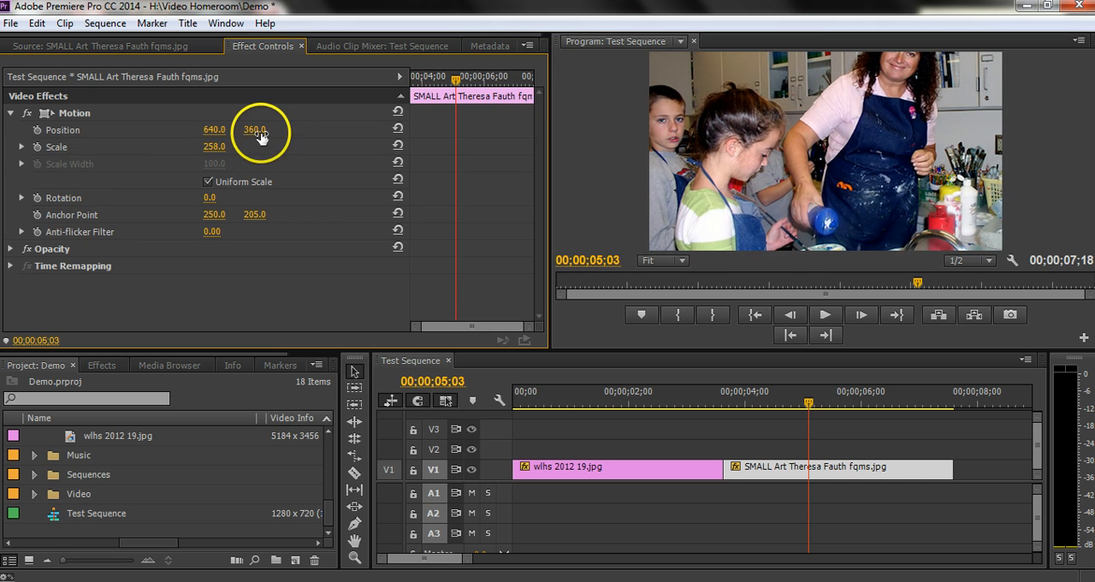
pyautogui.moveTo(257, 134)
pyautogui.mouseDown()
pyautogui.moveTo(462, 101)
pyautogui.moveTo(398, 128)
pyautogui.moveTo(259, 129)
pyautogui.mouseUp()
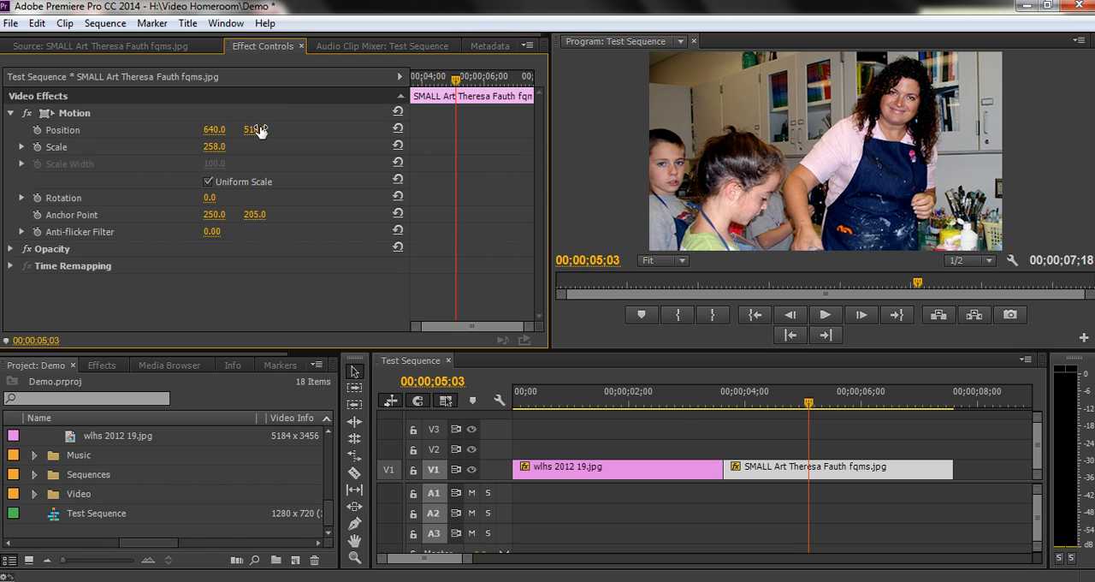
# Place the playhead at 00;00;02;13 over the first clip and set the still-selected SMALL Art clip's scale to 167
pyautogui.click(654, 397)
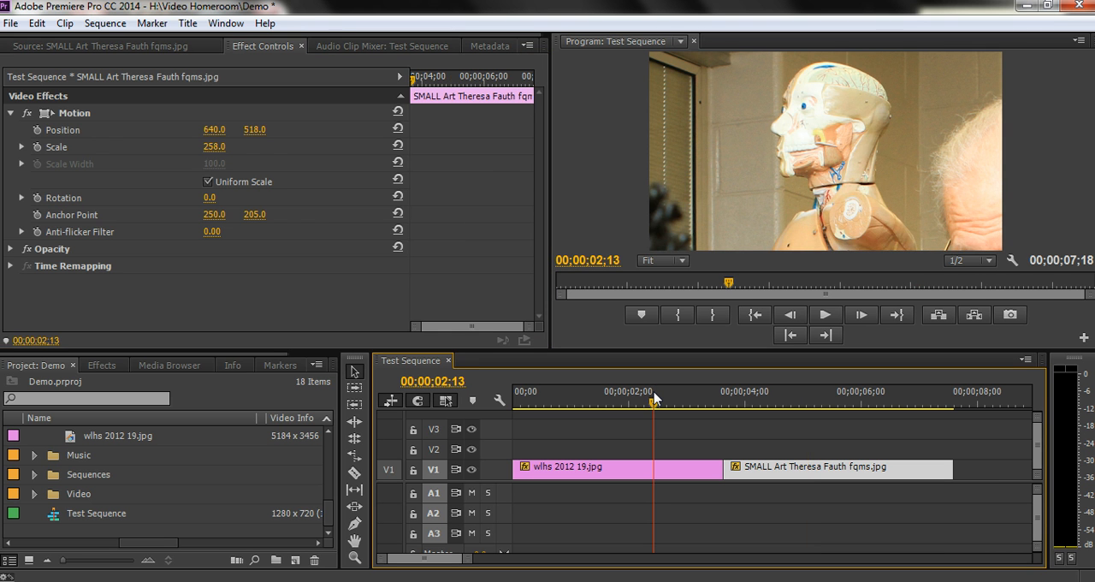
pyautogui.moveTo(211, 146); pyautogui.dragTo(192, 148)
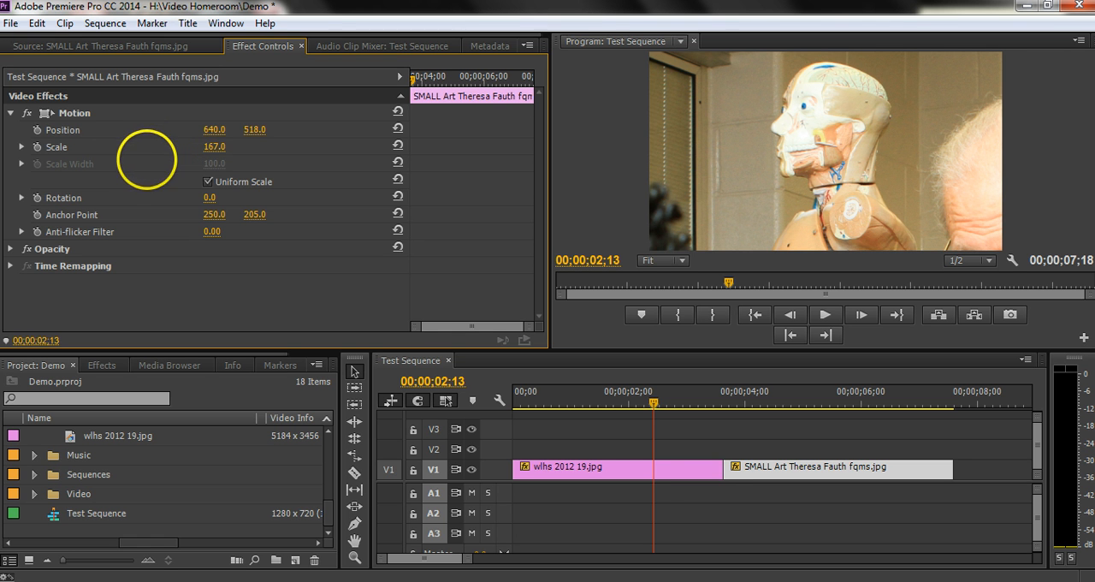
# Set the wlhs 2012 19.jpg clip's Motion scale to 46 and its position to 1028, 854
pyautogui.click(646, 479)
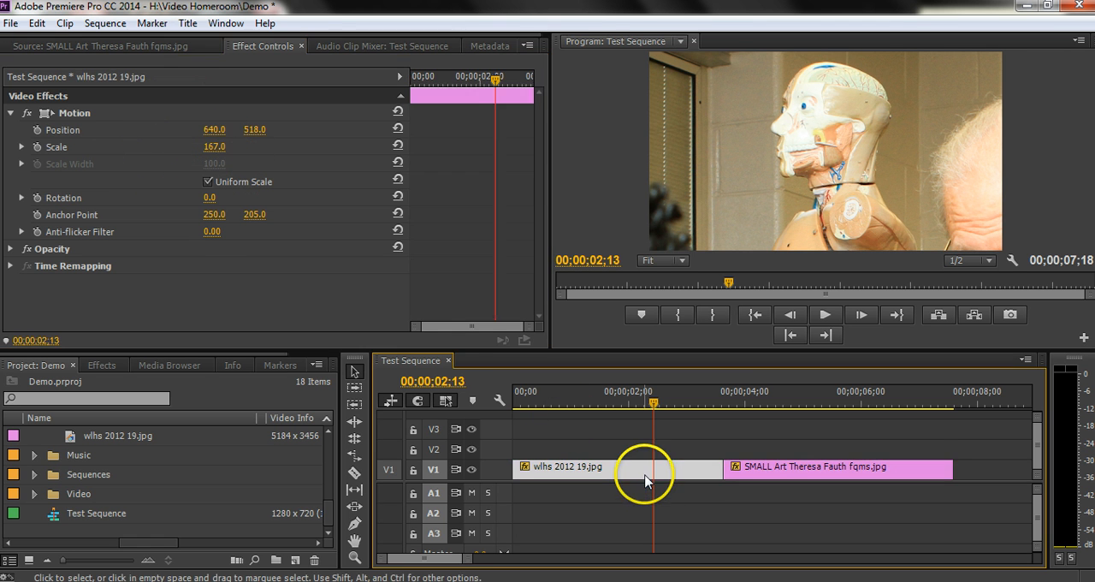
pyautogui.moveTo(208, 146); pyautogui.dragTo(102, 181)
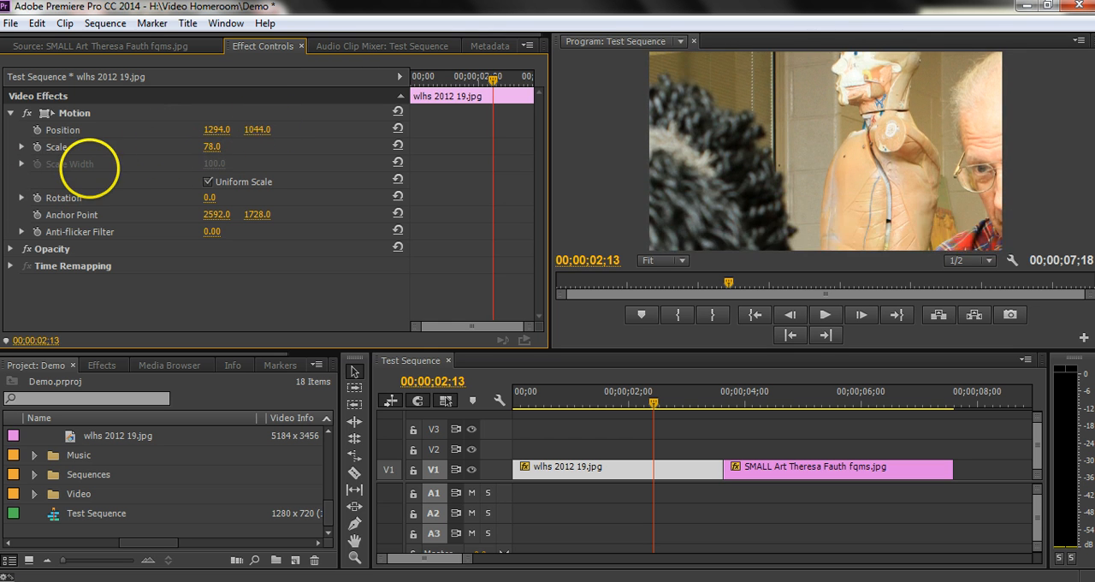
pyautogui.moveTo(229, 150); pyautogui.dragTo(184, 150)
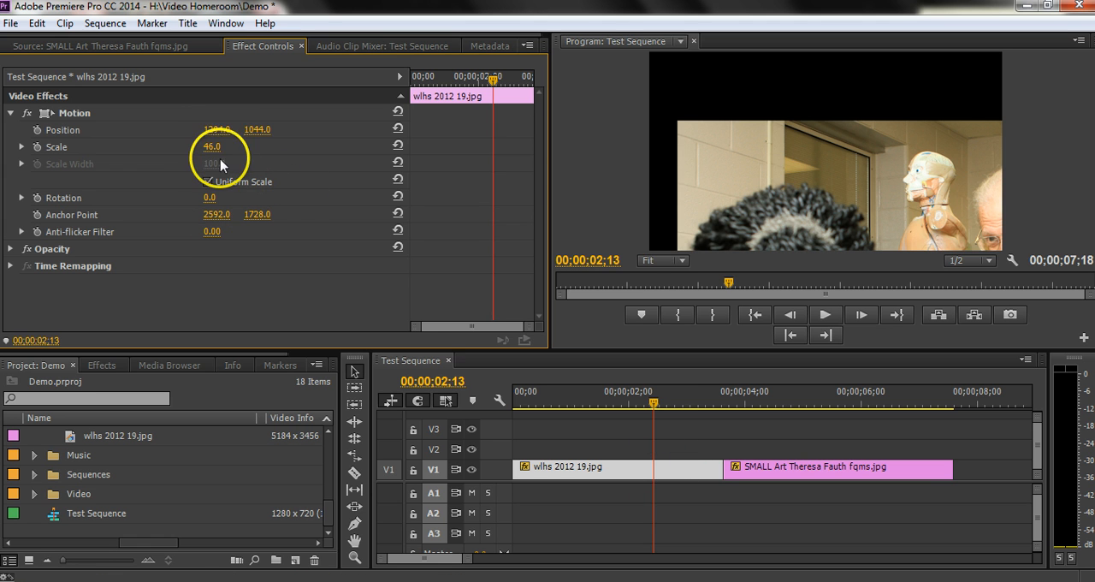
pyautogui.moveTo(214, 130); pyautogui.dragTo(12, 183)
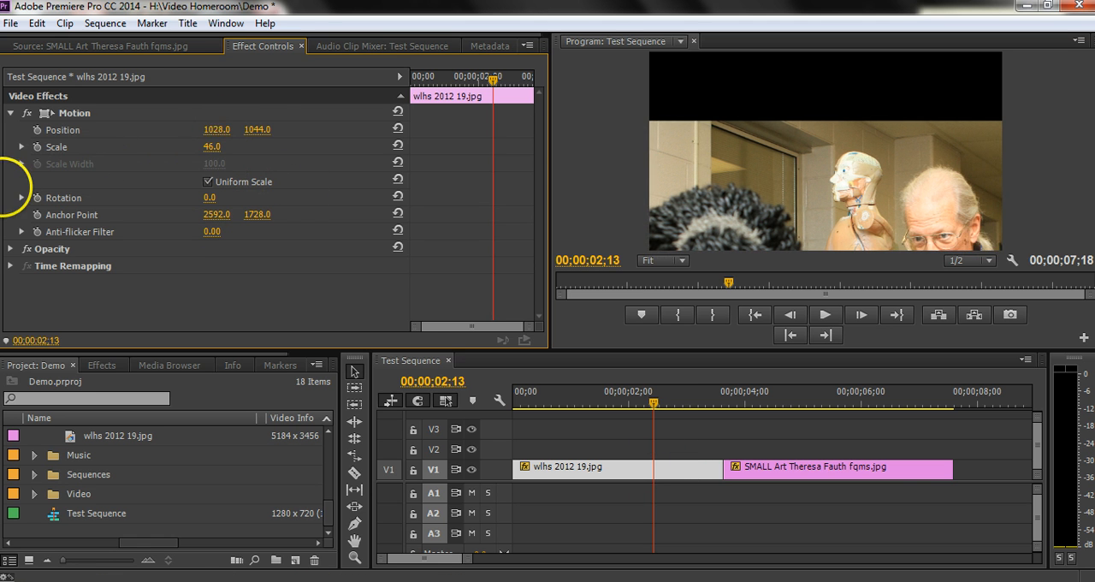
pyautogui.moveTo(257, 129); pyautogui.dragTo(108, 198)
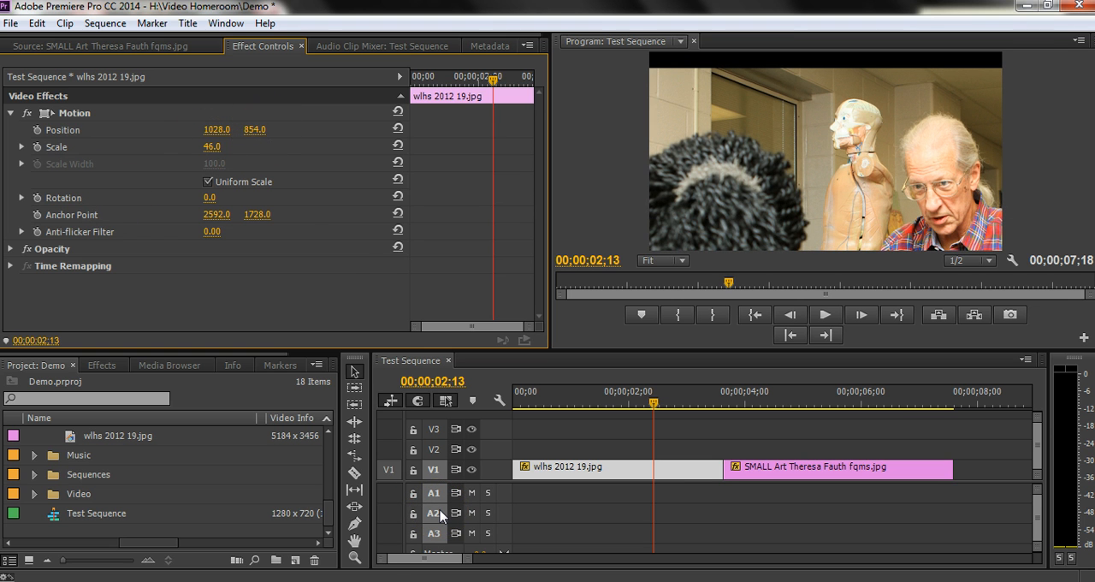